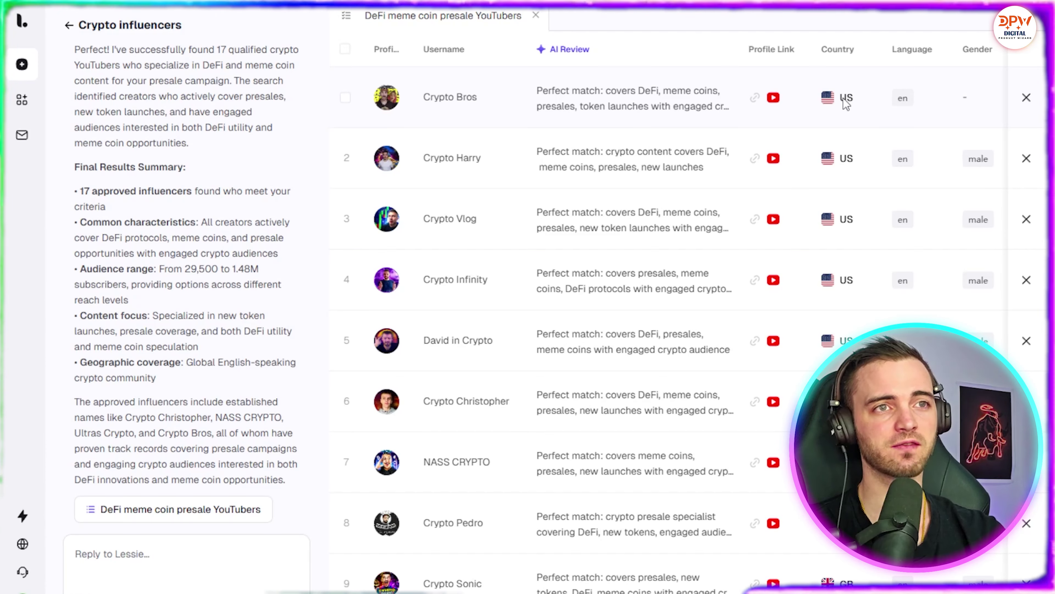
Examine the influencer list's AI reviews, countries, content tags, emails, follower counts, average views and engagement rates
{"action": "scroll", "coordinate": [949, 233], "scroll_direction": "down", "scroll_amount": 5}
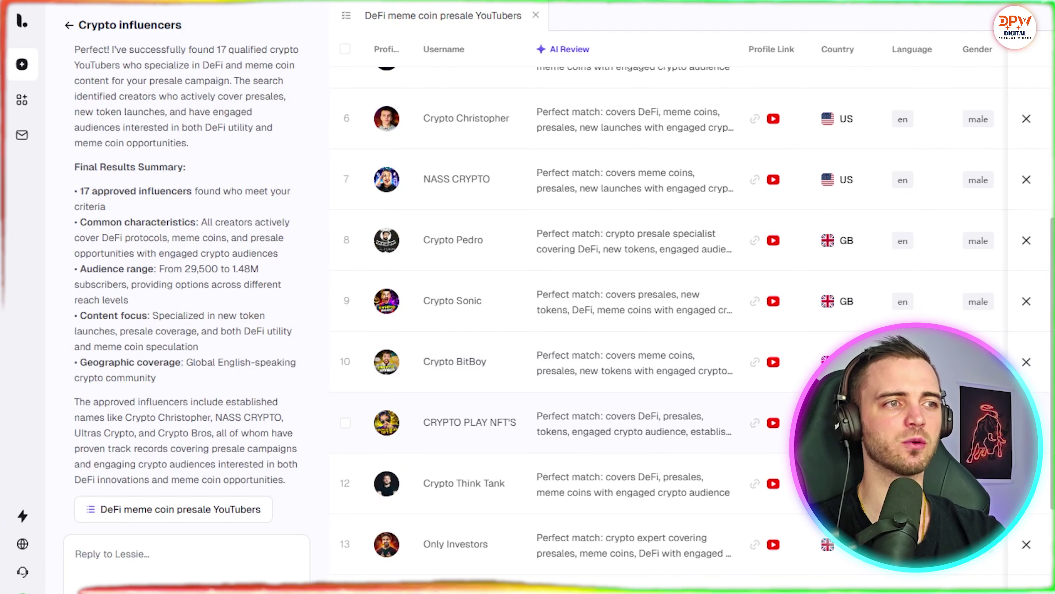
{"action": "scroll", "coordinate": [760, 299], "scroll_direction": "up", "scroll_amount": 5}
{"action": "scroll", "coordinate": [761, 299], "scroll_direction": "right", "scroll_amount": 6}
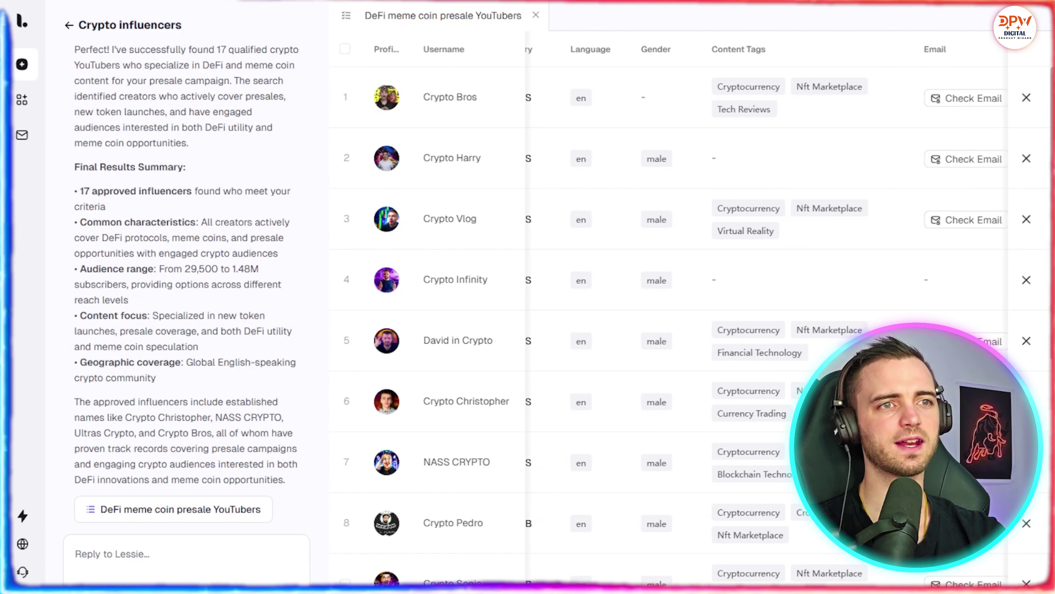
{"action": "scroll", "coordinate": [761, 299], "scroll_direction": "right", "scroll_amount": 4}
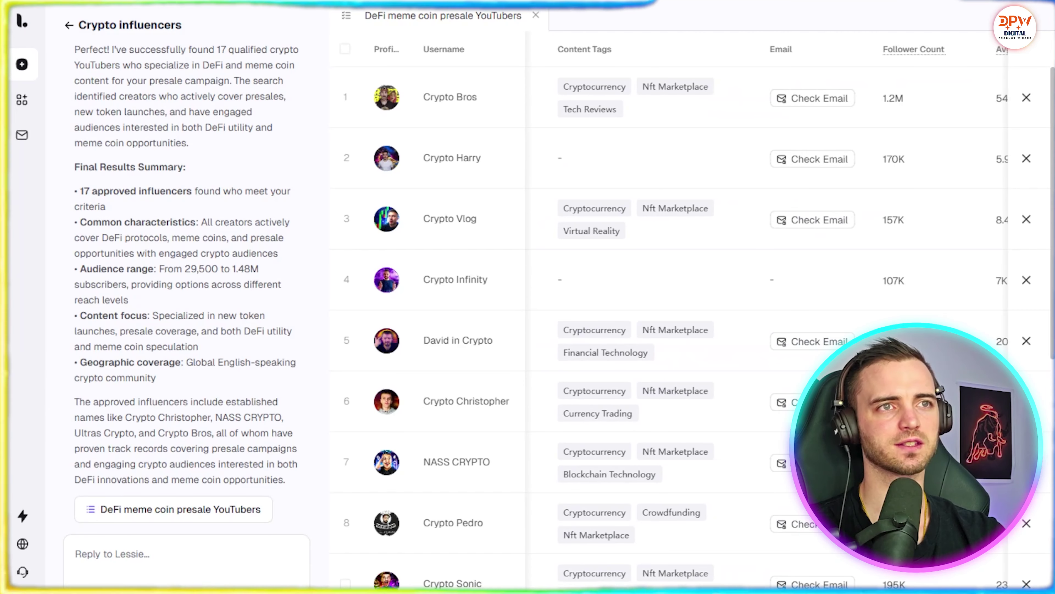
{"action": "scroll", "coordinate": [761, 300], "scroll_direction": "right", "scroll_amount": 6}
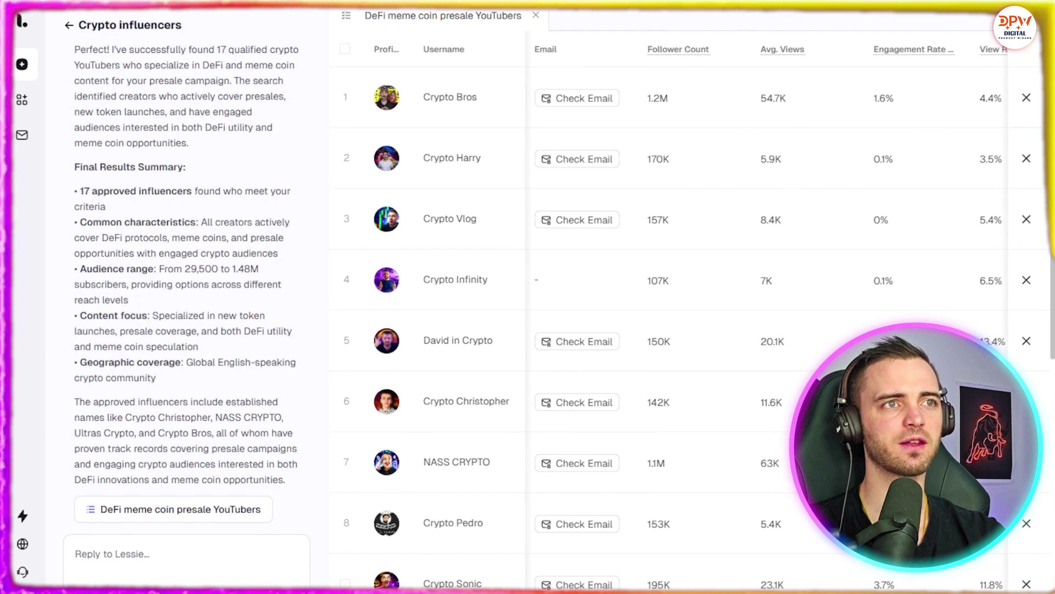
{"action": "scroll", "coordinate": [829, 591], "scroll_direction": "right", "scroll_amount": 3}
{"action": "scroll", "coordinate": [828, 591], "scroll_direction": "left", "scroll_amount": 6}
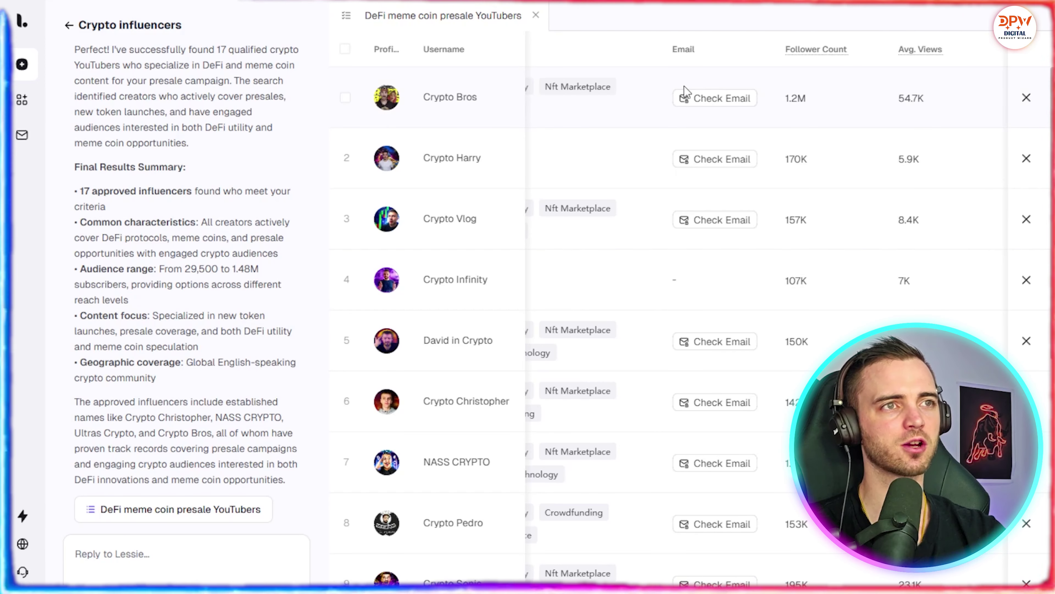
Reveal the contact email of Crypto Bros and select Crypto Bros, Crypto Harry, Crypto Vlog and David in Crypto
{"action": "left_click", "coordinate": [714, 104]}
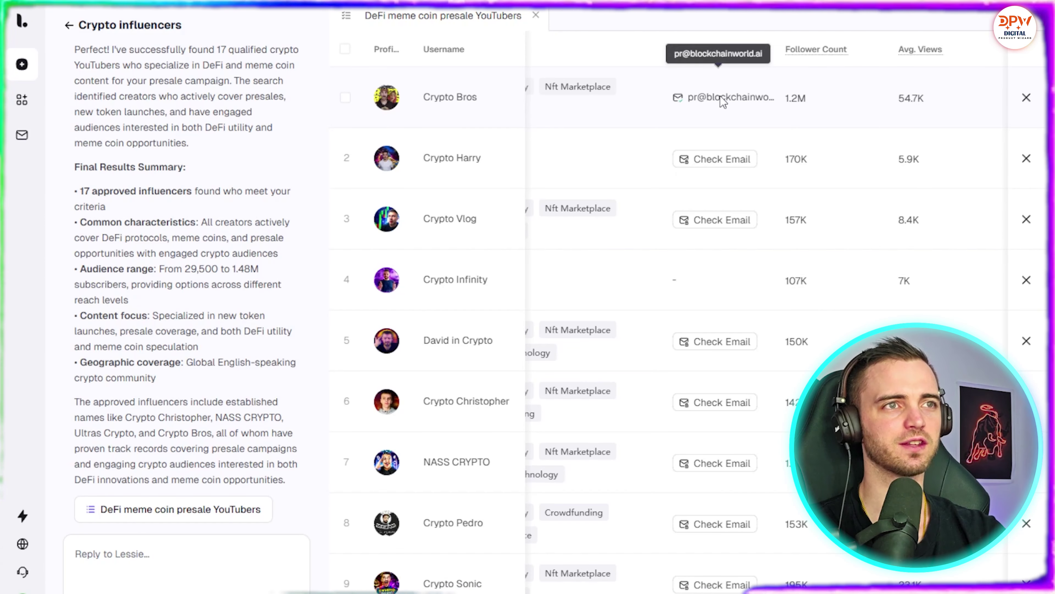
{"action": "scroll", "coordinate": [724, 102], "scroll_direction": "left", "scroll_amount": 2}
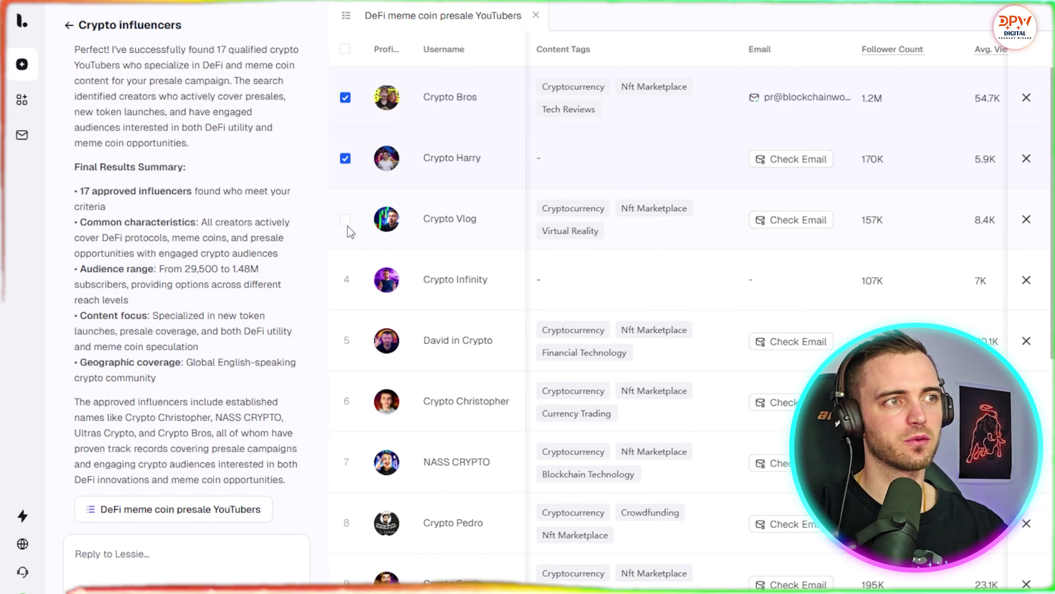
{"action": "left_click", "coordinate": [345, 341]}
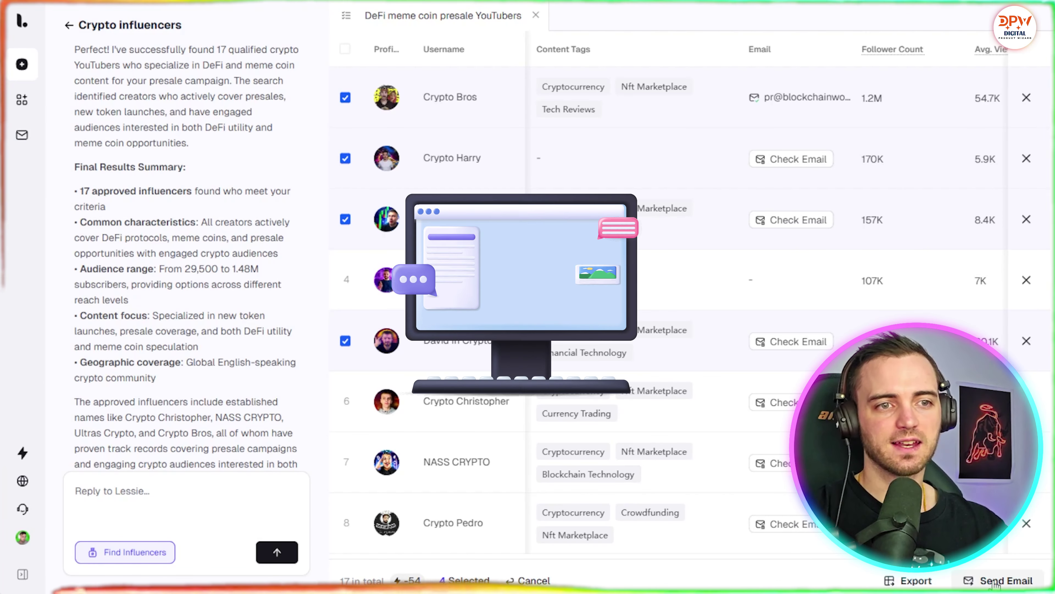
Open the export options for the selected influencers and choose the list with full contact data
{"action": "left_click", "coordinate": [910, 581]}
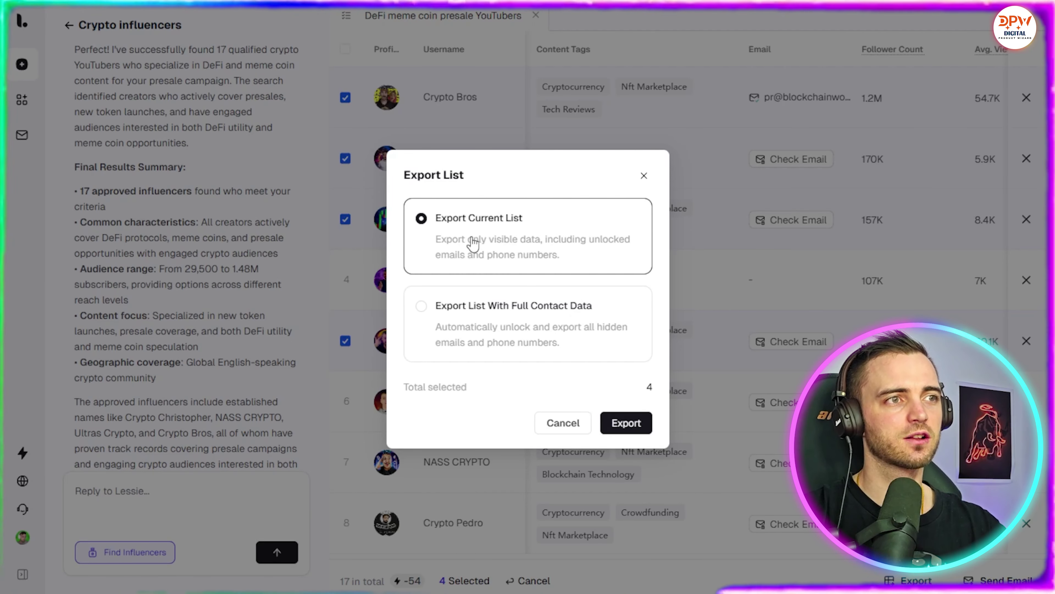
{"action": "left_click", "coordinate": [423, 307]}
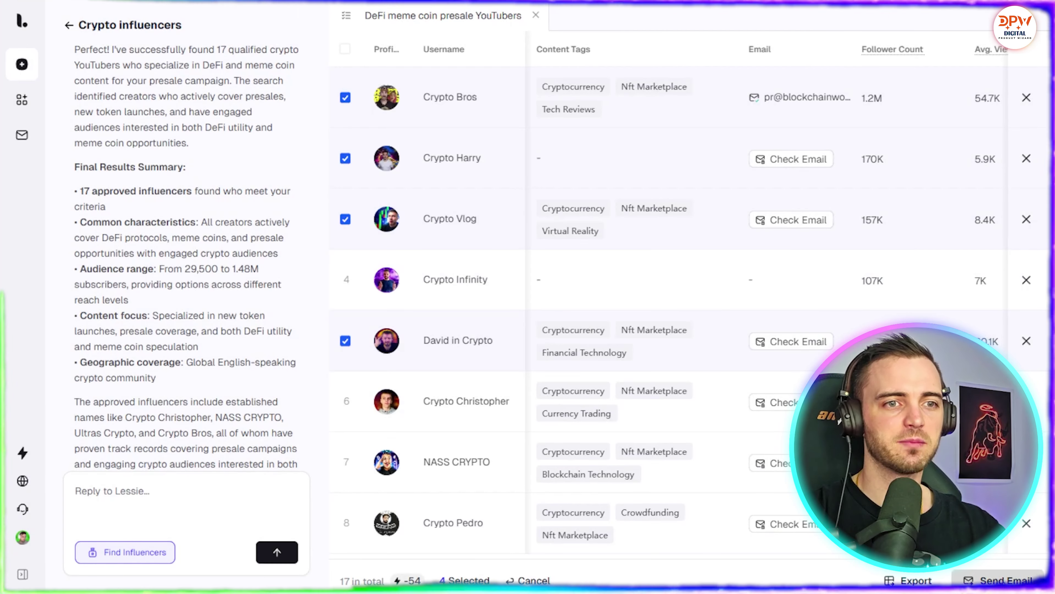
Create an email to the four selected influencers and set the sender name to Presaleguy
{"action": "left_click", "coordinate": [991, 583]}
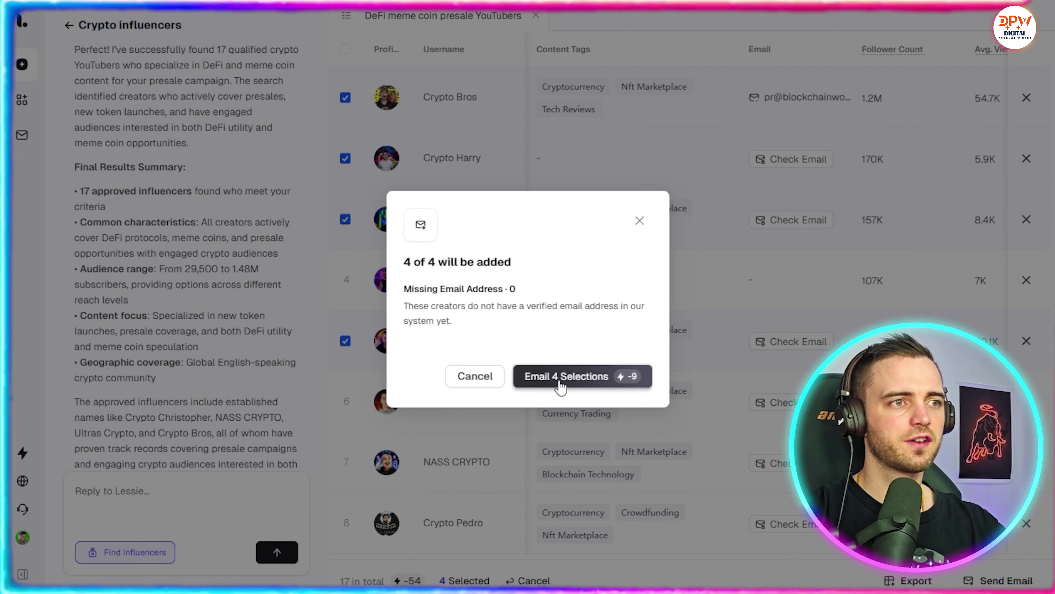
{"action": "left_click", "coordinate": [570, 380]}
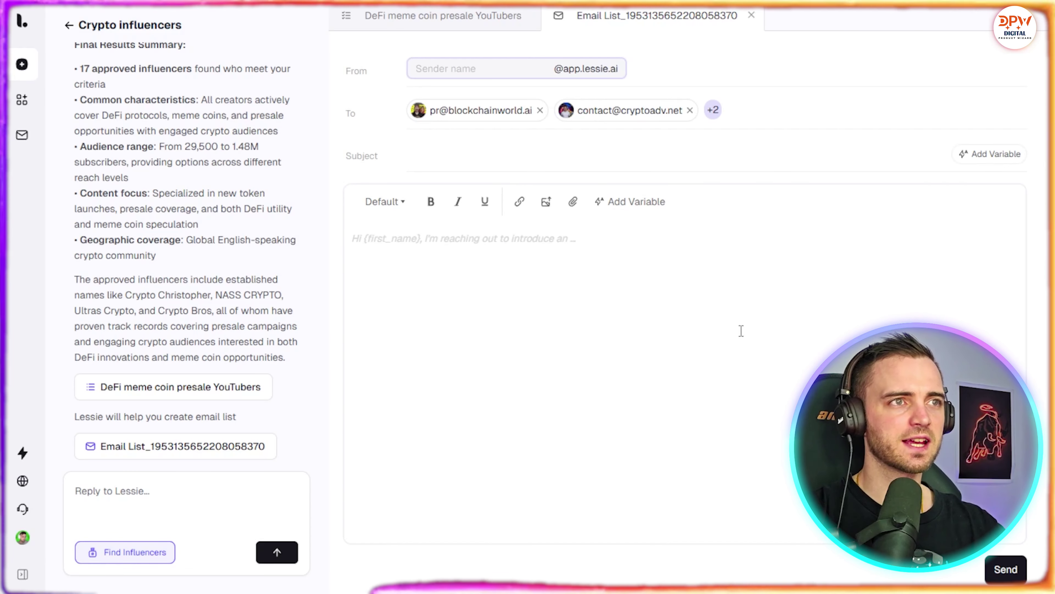
{"action": "left_click", "coordinate": [461, 66]}
{"action": "type", "text": "Presaleguy"}
Set the subject to "Huge Collaboration Opportunity For" followed by the Influencer's Name variable
{"action": "left_click", "coordinate": [411, 157]}
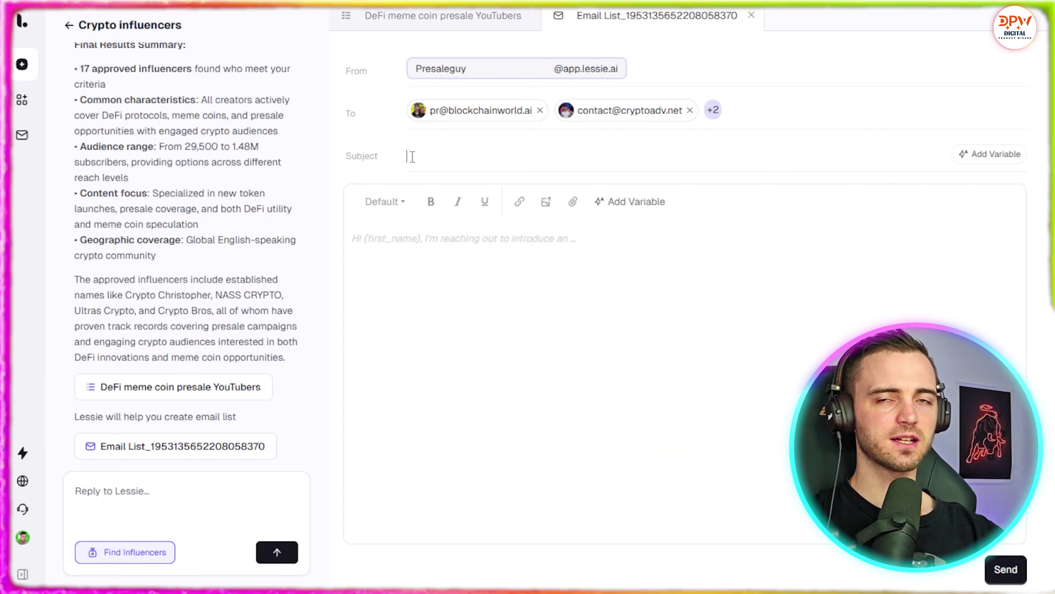
{"action": "left_click", "coordinate": [970, 158]}
{"action": "left_click", "coordinate": [750, 158]}
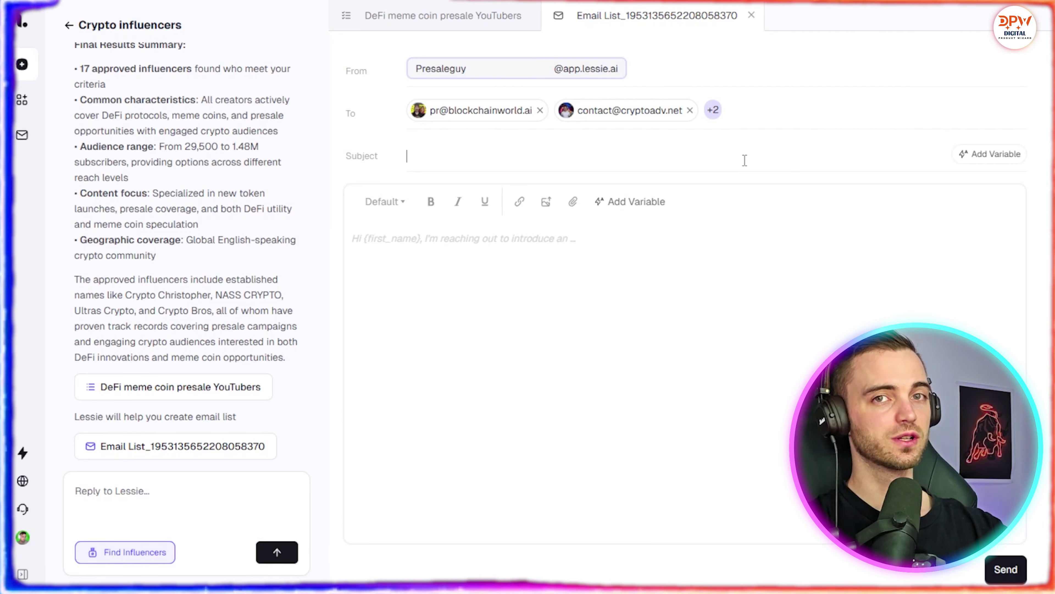
{"action": "type", "text": "Huge Collaboration Opportunity For"}
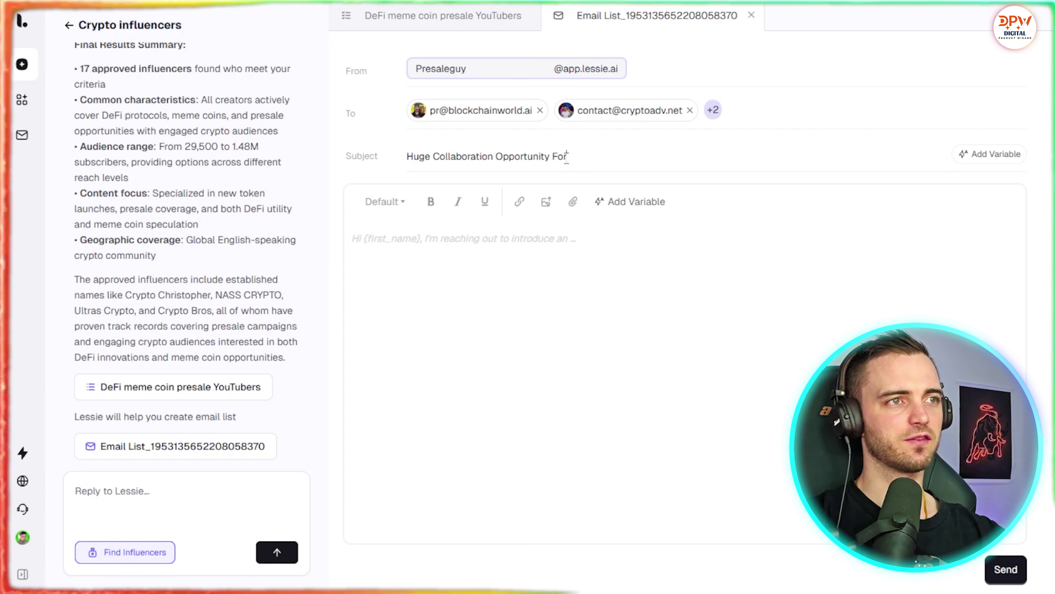
{"action": "left_click", "coordinate": [995, 156]}
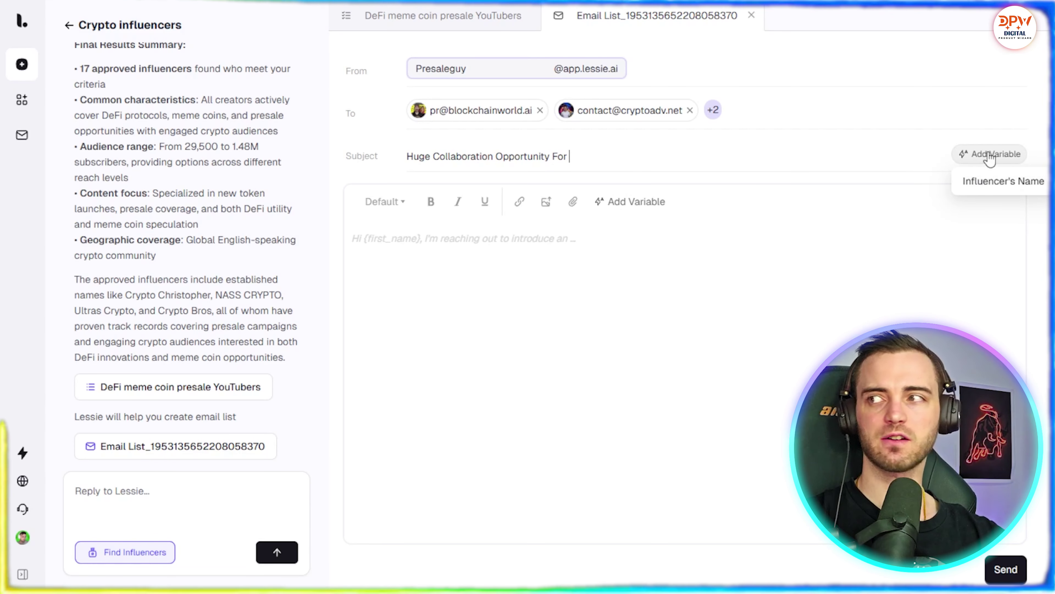
{"action": "left_click", "coordinate": [978, 182]}
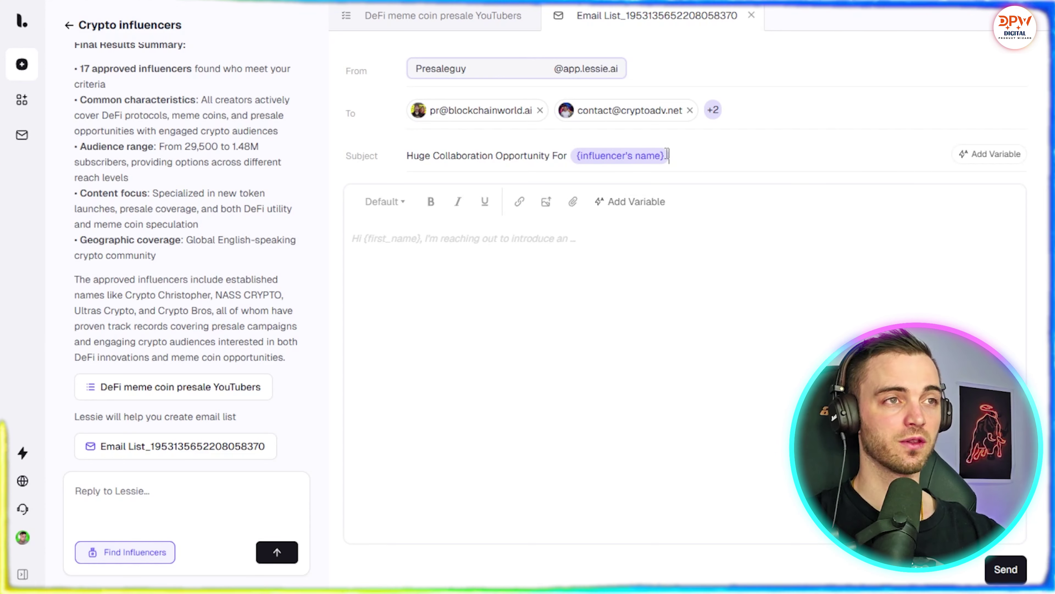
Begin the message with "Hi {influencer's name}," then switch to Grok and have it write an outreach email requesting collaboration pricing for the defi memecoin presale
{"action": "left_click", "coordinate": [562, 241]}
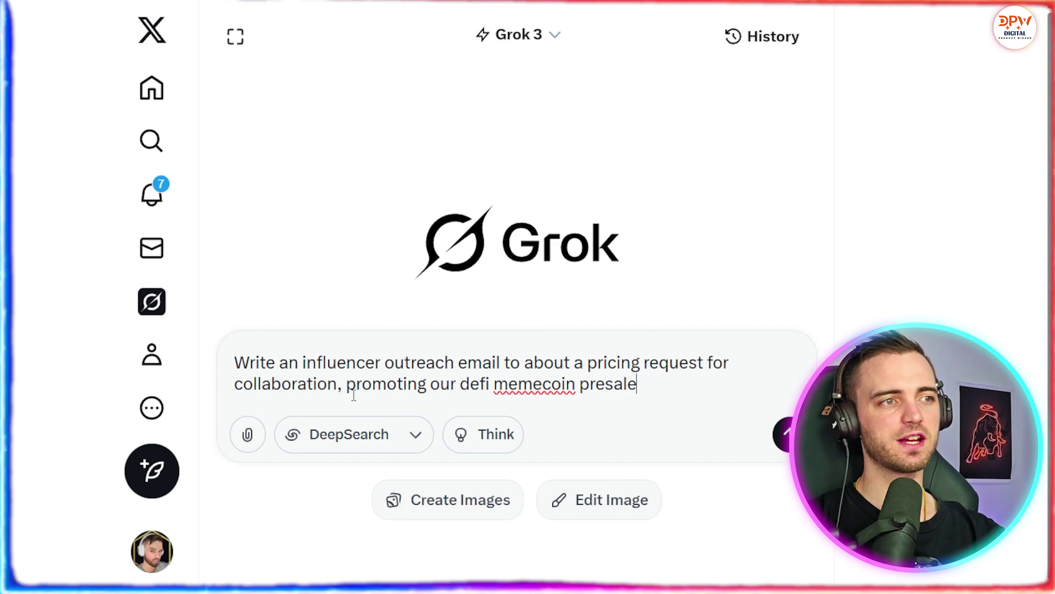
{"action": "left_click_drag", "start_coordinate": [458, 385], "coordinate": [650, 391]}
{"action": "left_click", "coordinate": [654, 389]}
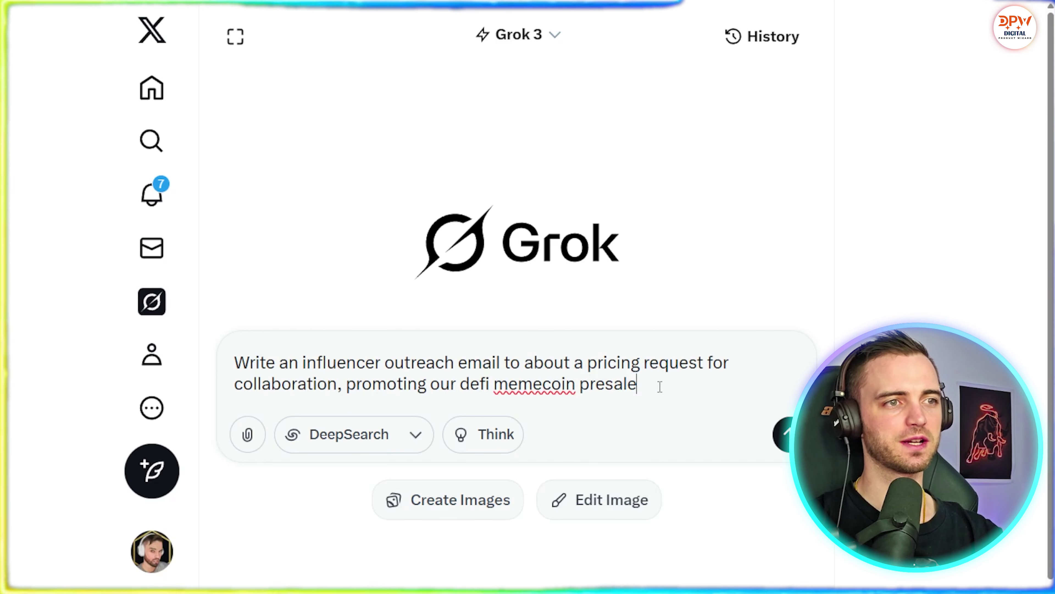
{"action": "key", "text": "Return"}
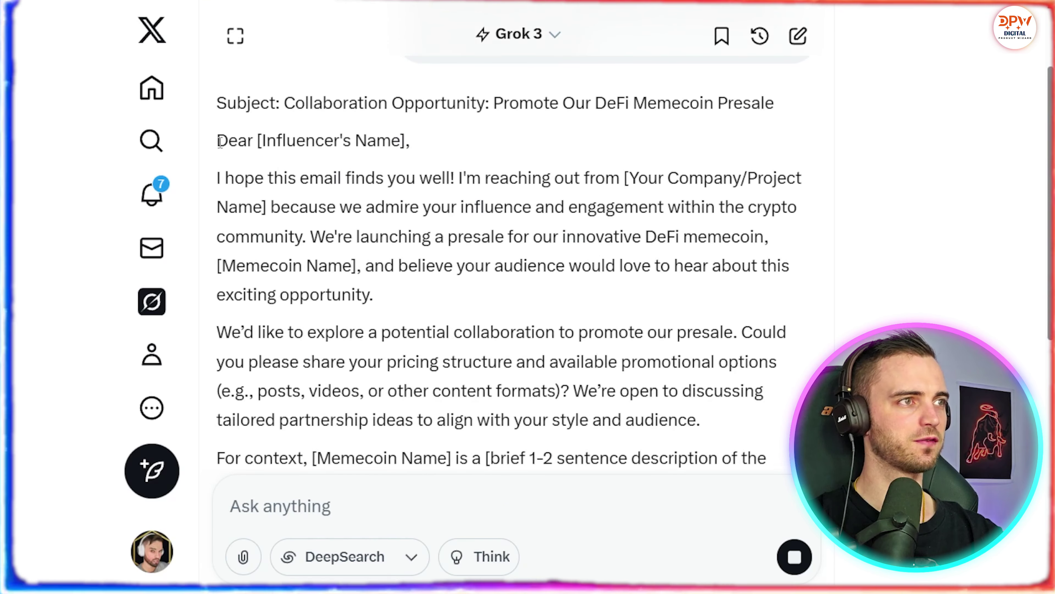
Copy Grok's draft into the Lessie message below the greeting and replace the company/project name placeholder with "Mecoin"
{"action": "left_click_drag", "start_coordinate": [219, 141], "coordinate": [341, 397]}
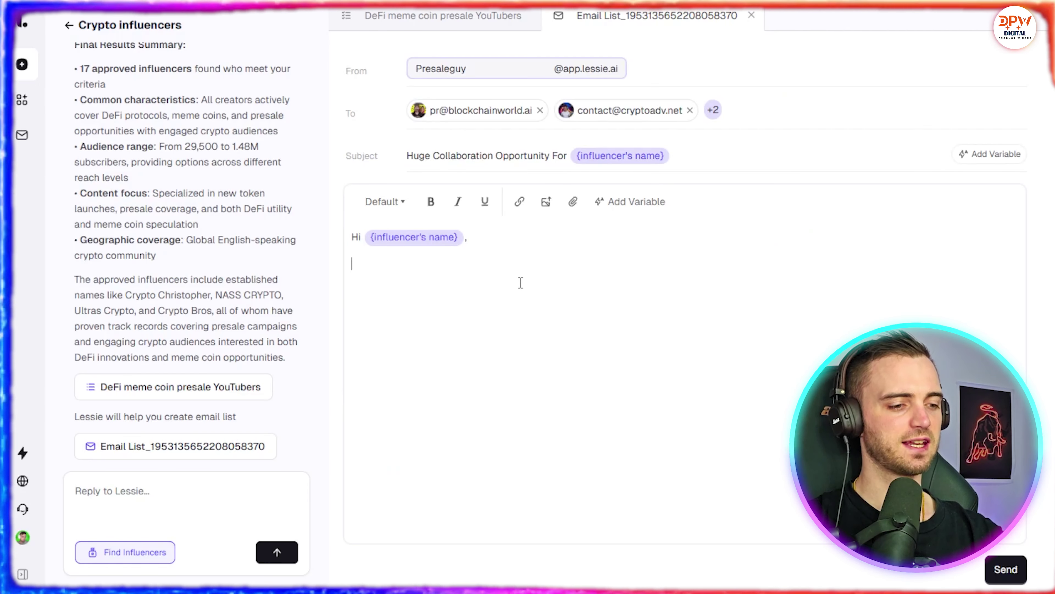
{"action": "key", "text": "ctrl+v"}
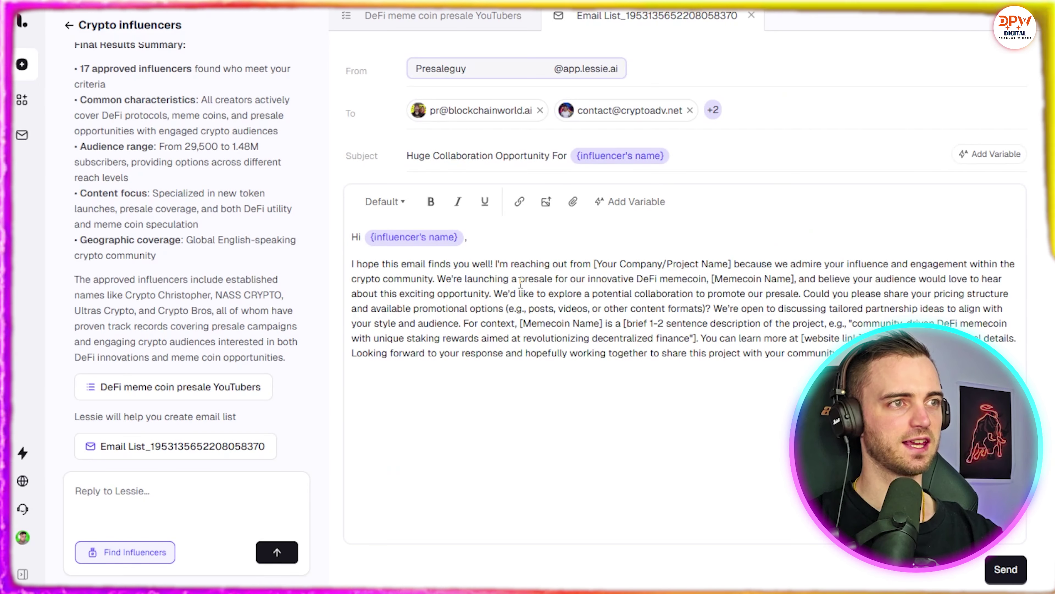
{"action": "left_click_drag", "start_coordinate": [595, 264], "coordinate": [733, 264]}
{"action": "key", "text": "BackSpace"}
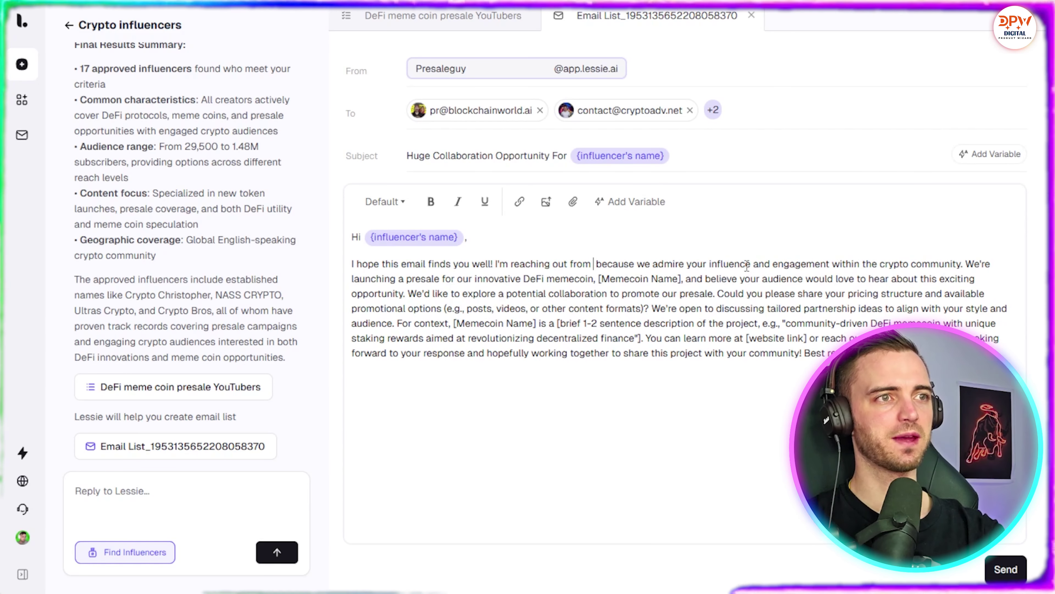
{"action": "type", "text": "Mecoin"}
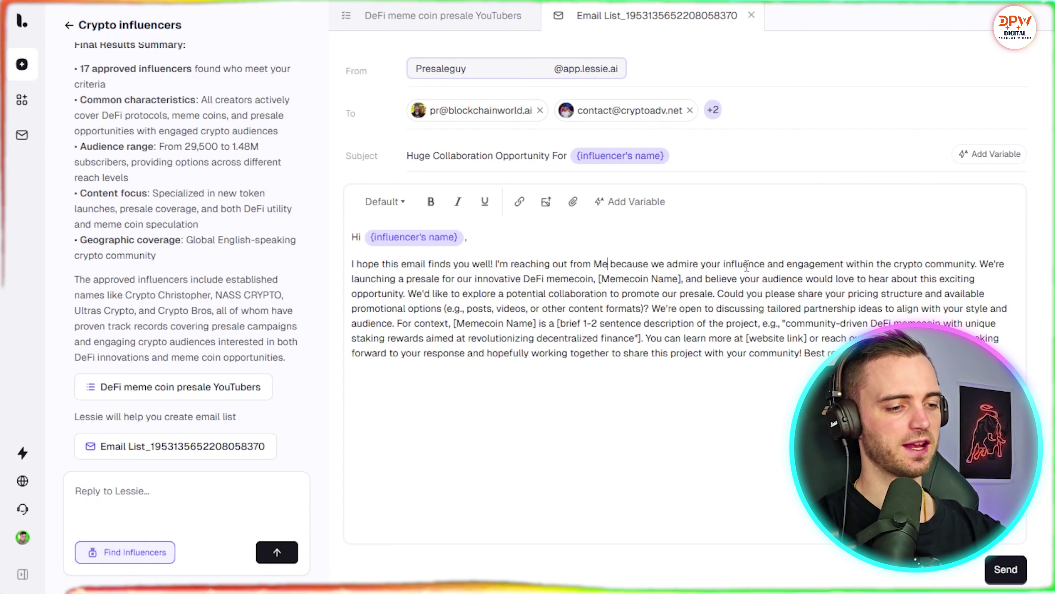
Copy "Mecoin" over the [Memecoin Name] placeholder in the sentence about launching the presale
{"action": "double_click", "coordinate": [598, 264]}
{"action": "key", "text": "ctrl+c"}
{"action": "left_click", "coordinate": [627, 323]}
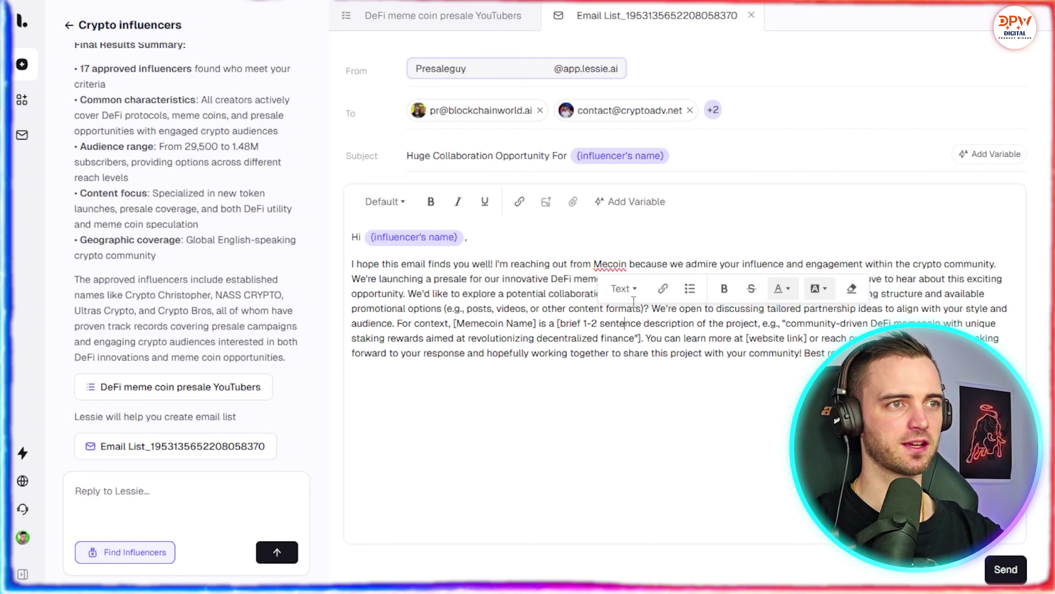
{"action": "left_click_drag", "start_coordinate": [627, 279], "coordinate": [702, 279]}
{"action": "key", "text": "ctrl+v"}
Delete all text after the pricing question and start a new paragraph at "Could you please share"
{"action": "left_click_drag", "start_coordinate": [594, 309], "coordinate": [835, 353]}
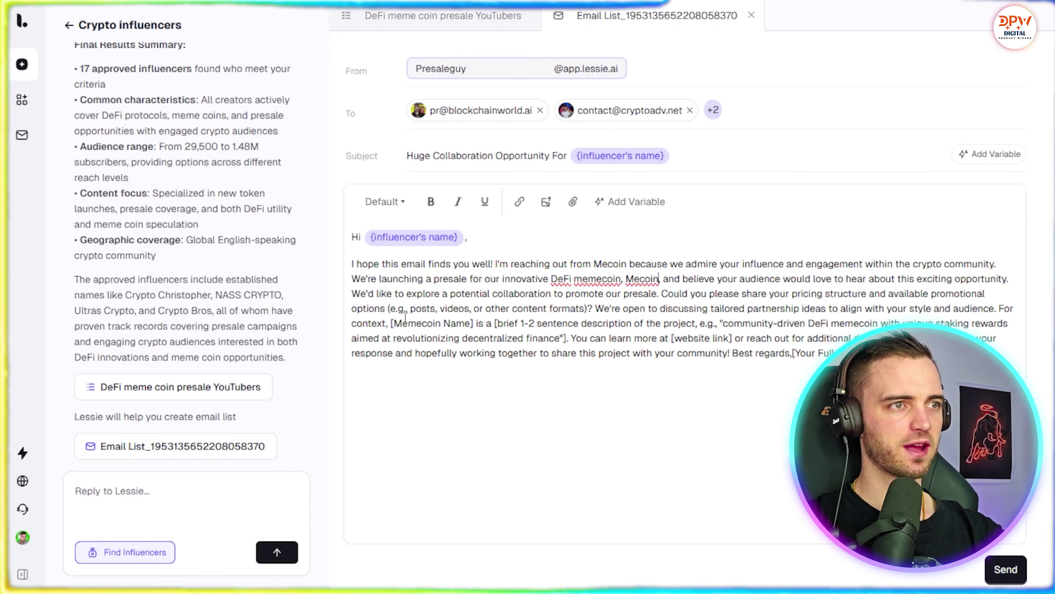
{"action": "key", "text": "BackSpace"}
{"action": "left_click_drag", "start_coordinate": [585, 308], "coordinate": [385, 309]}
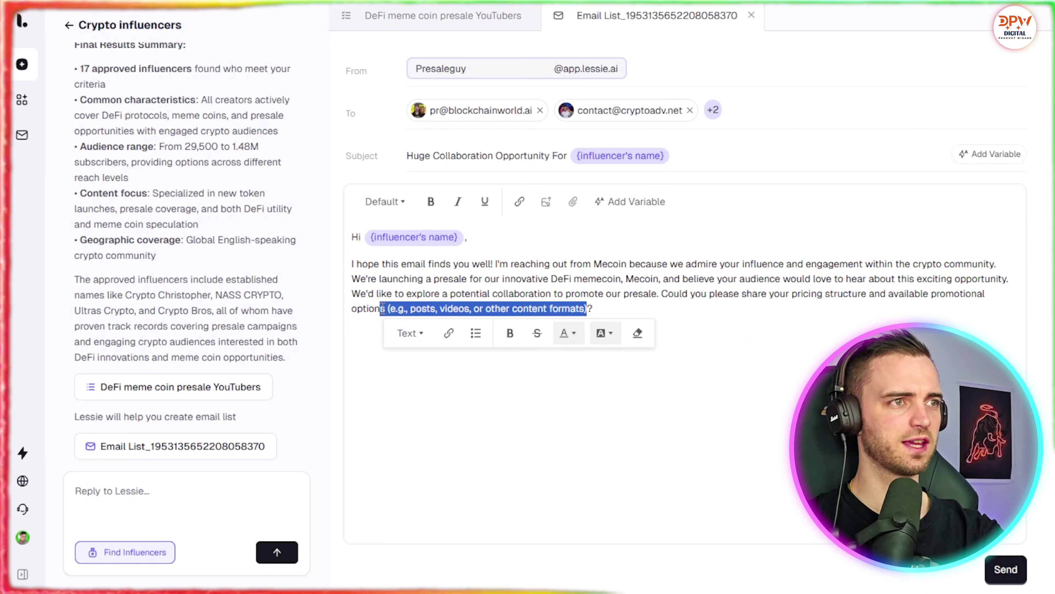
{"action": "left_click", "coordinate": [700, 297]}
{"action": "left_click", "coordinate": [661, 294]}
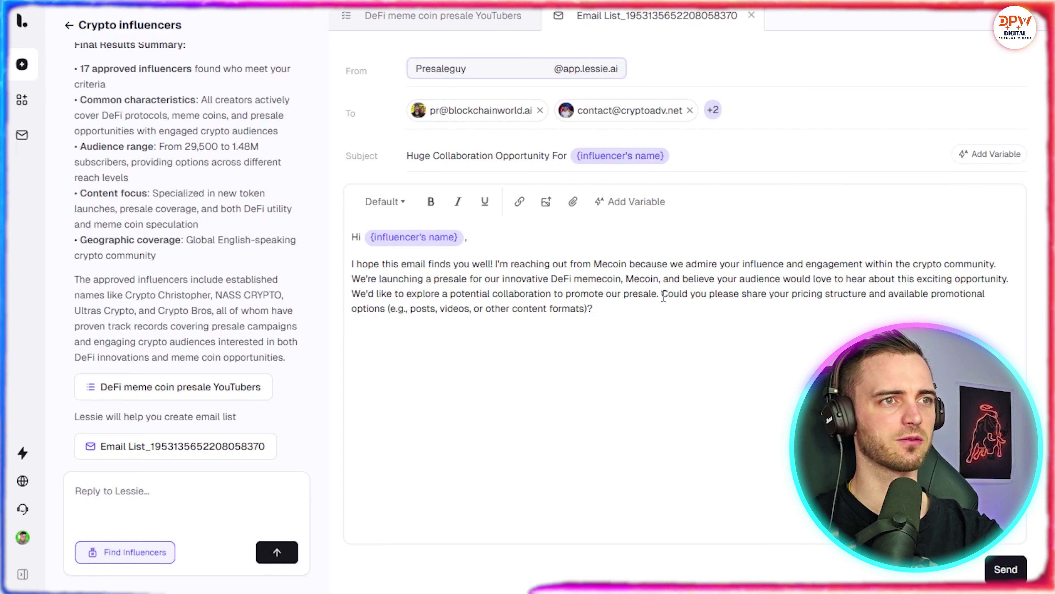
{"action": "key", "text": "Return"}
End the message with "Thanks," and the sender's name on separate lines, and send the email
{"action": "left_click", "coordinate": [947, 320]}
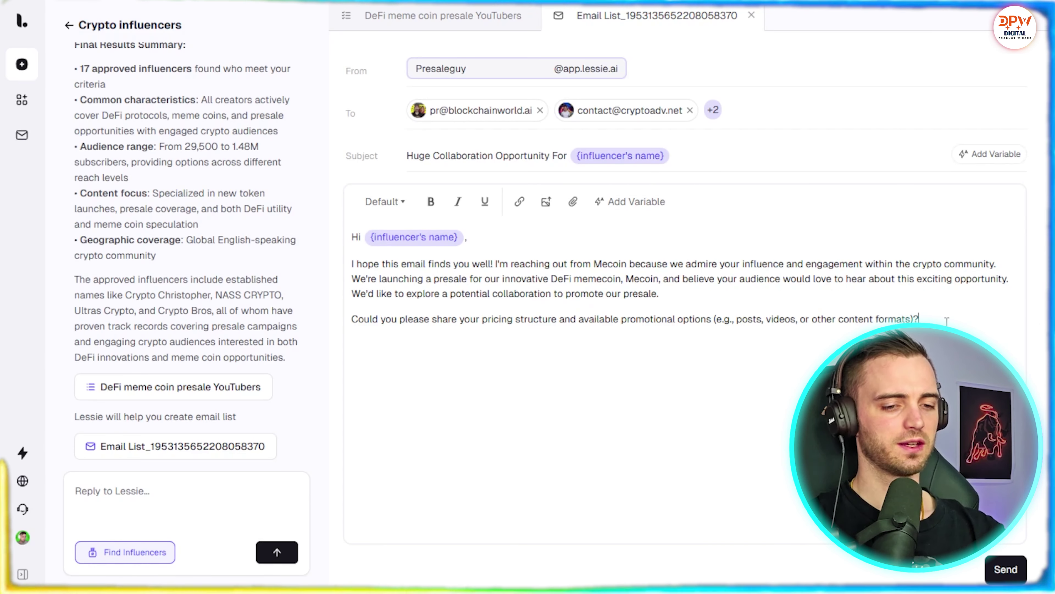
{"action": "key", "text": "Return"}
{"action": "type", "text": "Thanks,"}
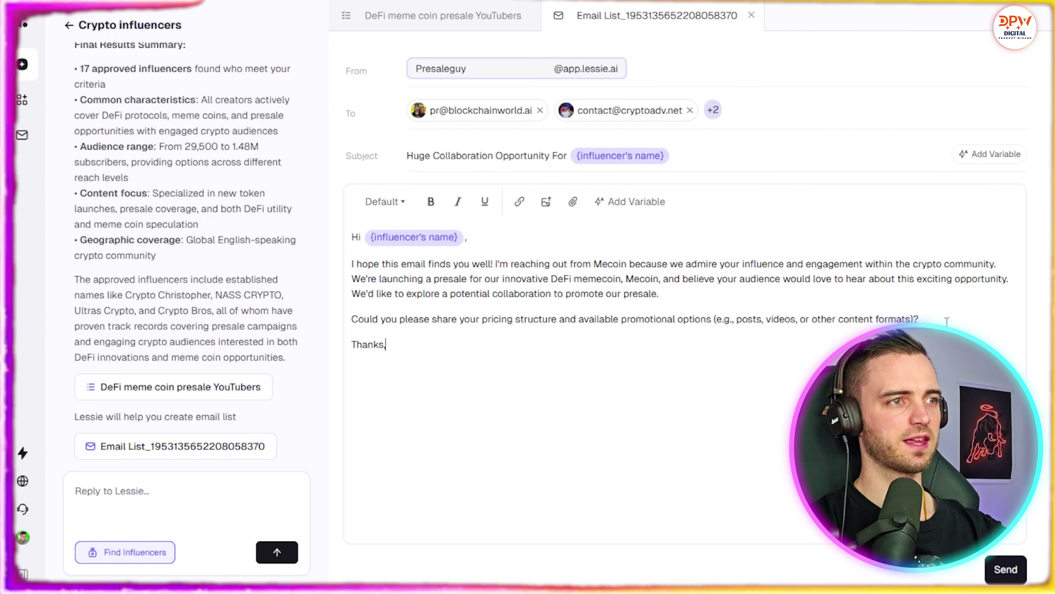
{"action": "key", "text": "Return"}
{"action": "type", "text": "Hamilton"}
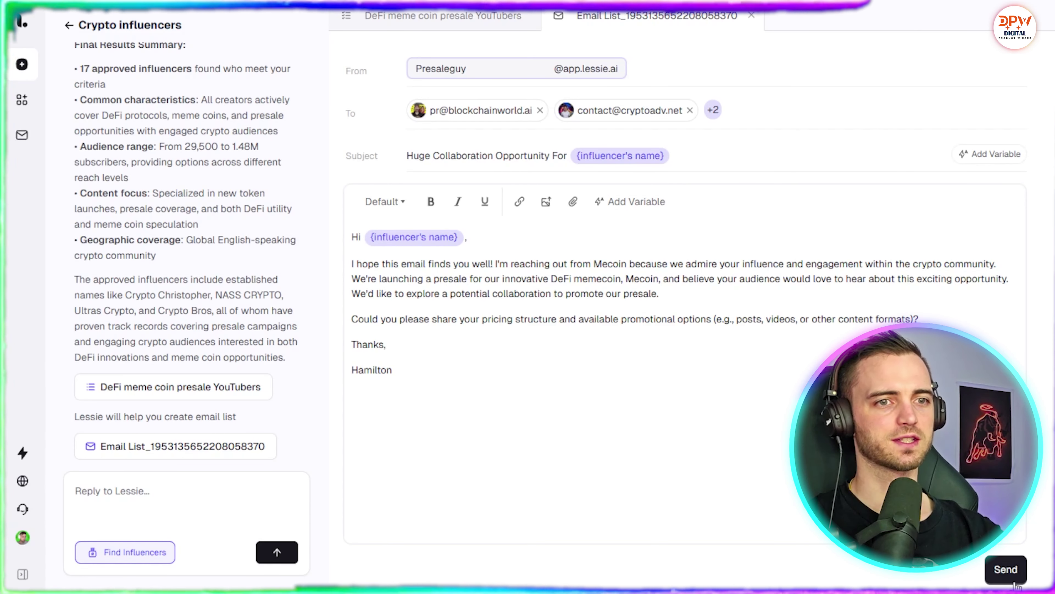
{"action": "left_click", "coordinate": [1007, 570]}
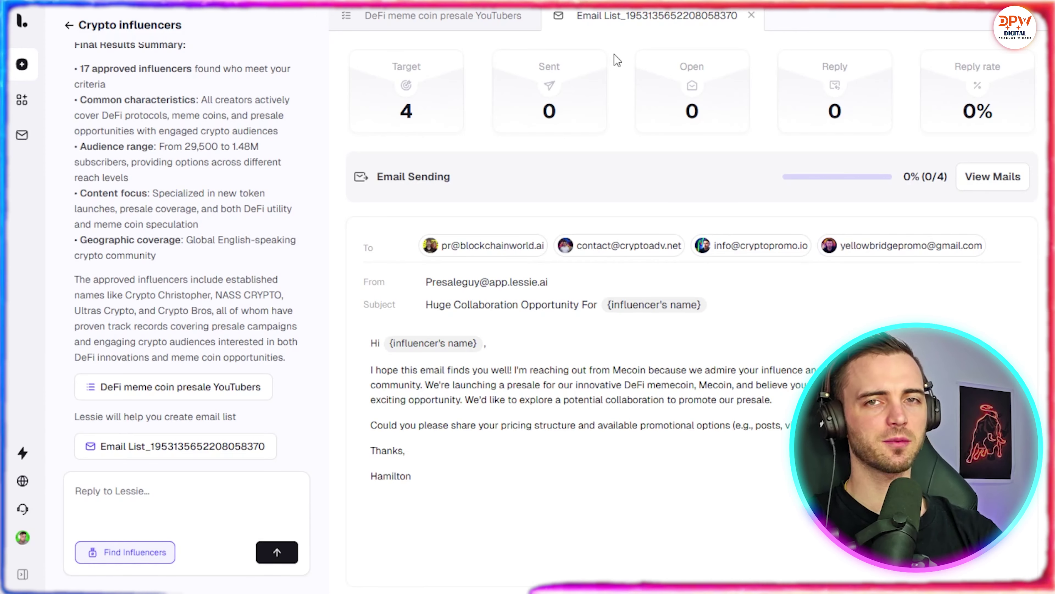
View the campaign's mails, and check the inbox's unread mail and conversations for replies
{"action": "left_click", "coordinate": [991, 184]}
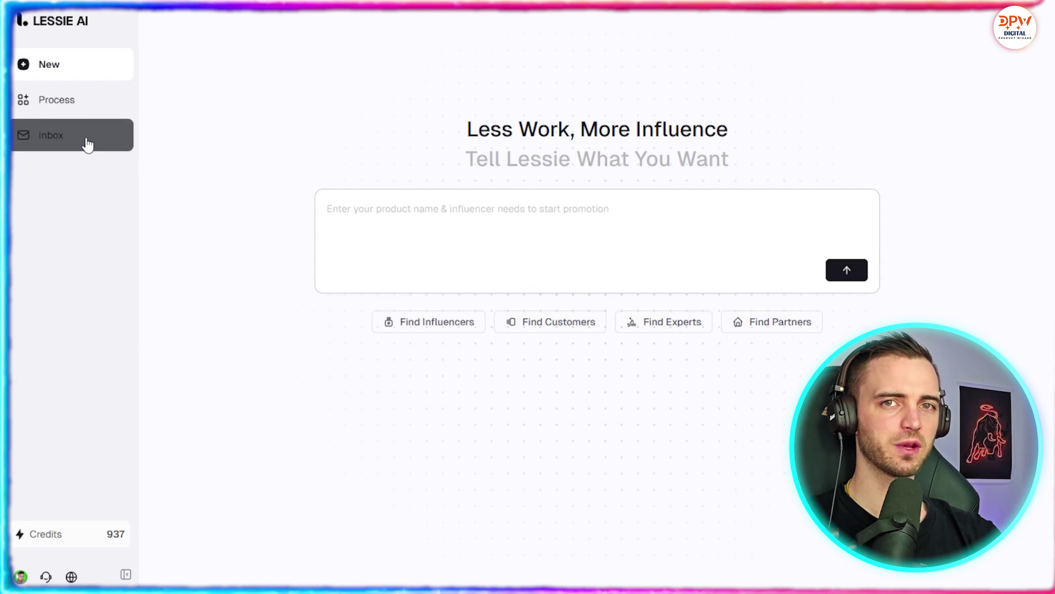
{"action": "left_click", "coordinate": [86, 141]}
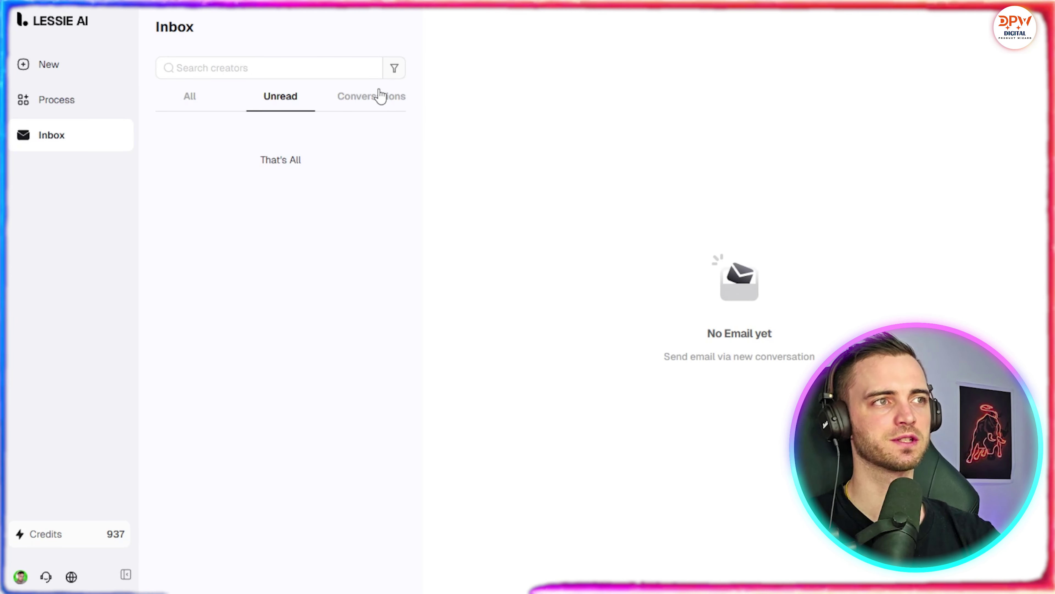
{"action": "left_click", "coordinate": [368, 97]}
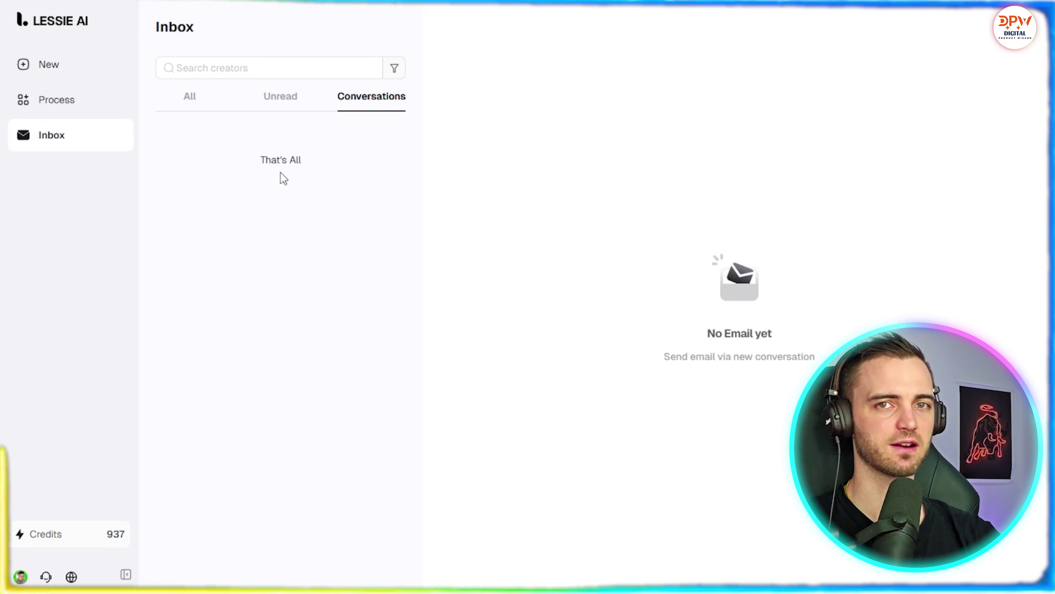